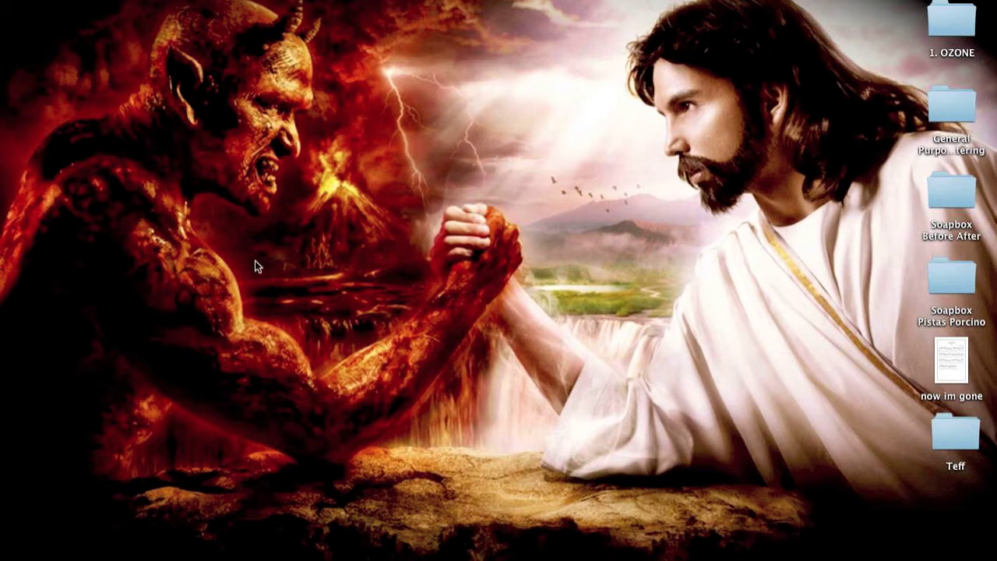
# Switch to Logic Pro and bring the beginning of the arrangement, from bar 1, into view.
pyautogui.moveTo(6, 244)
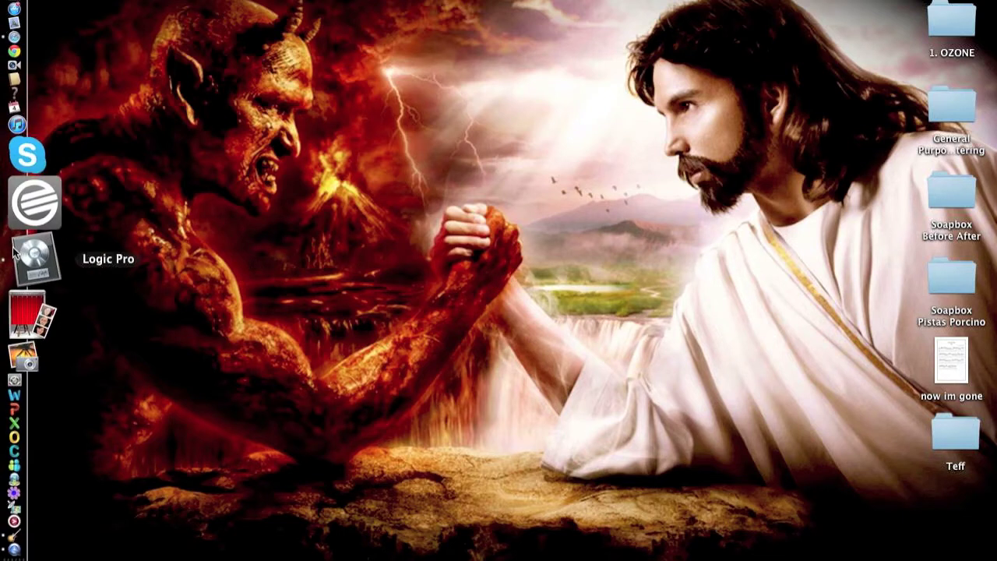
pyautogui.click(14, 247)
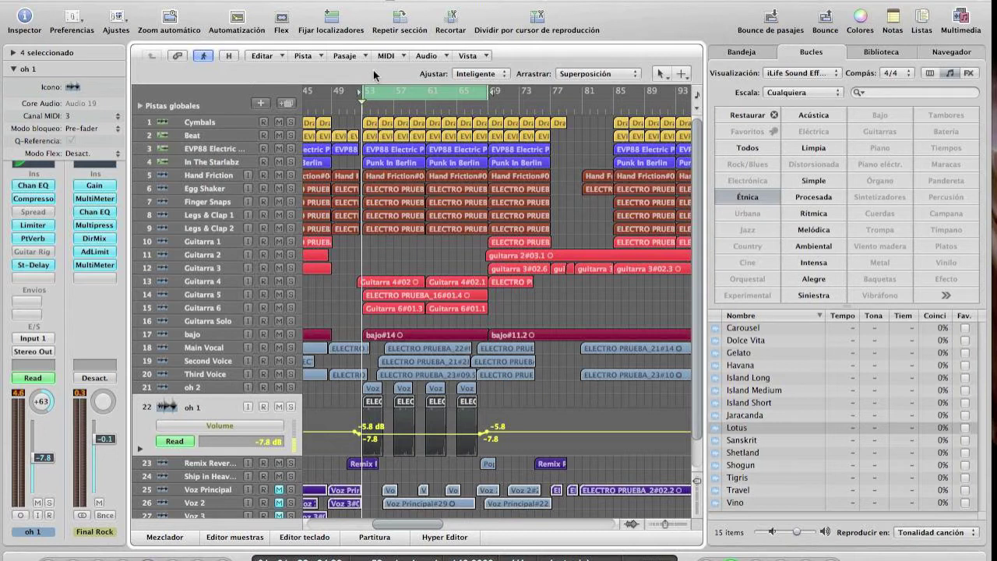
pyautogui.press('Return')
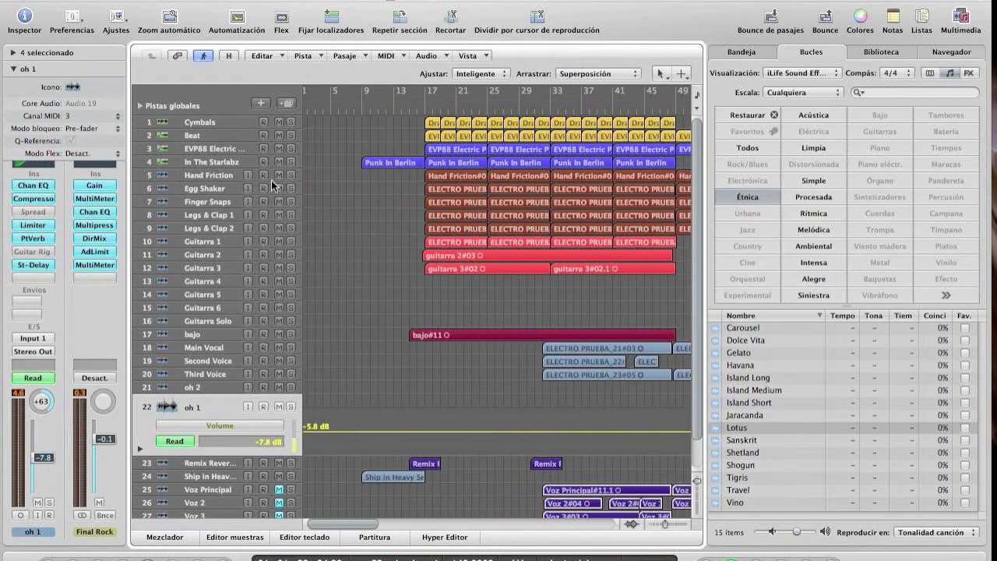
# Examine the drum, keyboard and percussion tracks one by one, from Cymbals down to Guitarra 1.
pyautogui.click(226, 125)
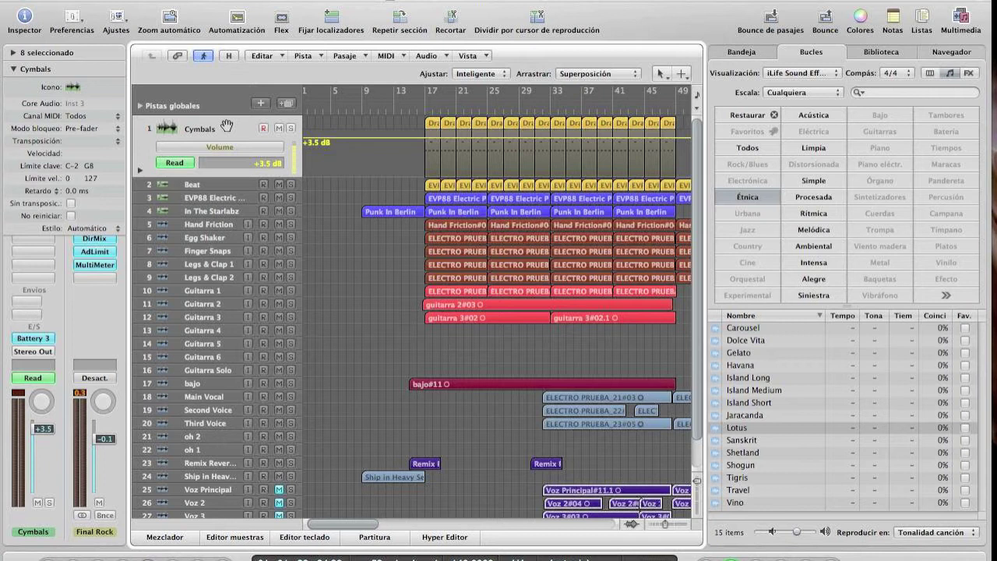
pyautogui.press('Down')
pyautogui.press('Down')
pyautogui.click(226, 125)
pyautogui.press('Down')
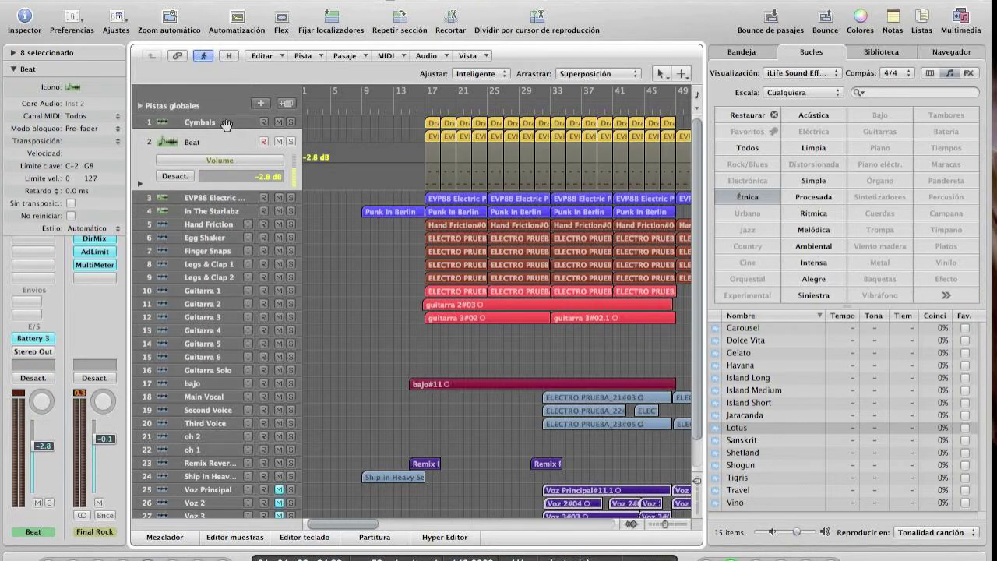
pyautogui.press('Down')
pyautogui.press('Down')
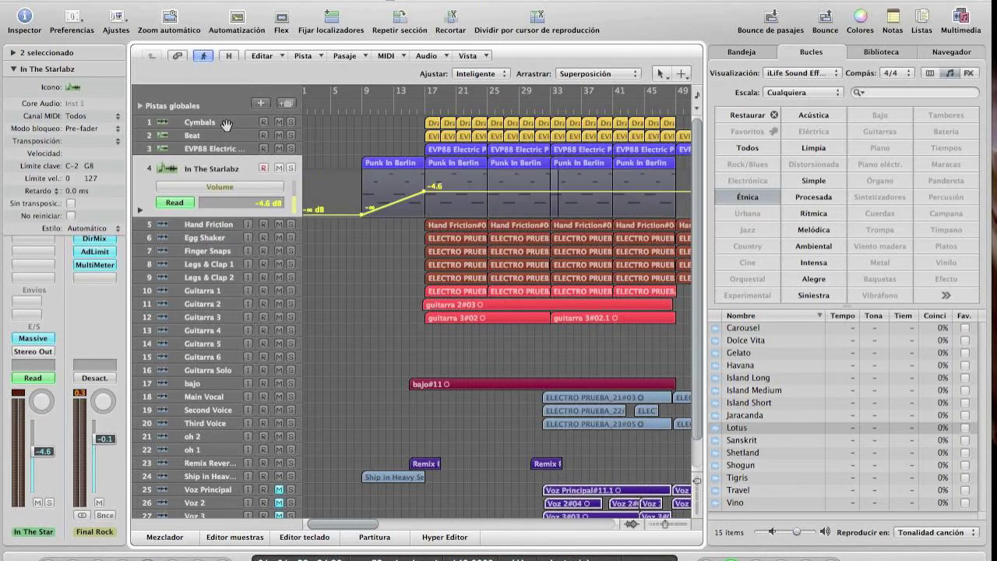
pyautogui.press('Down')
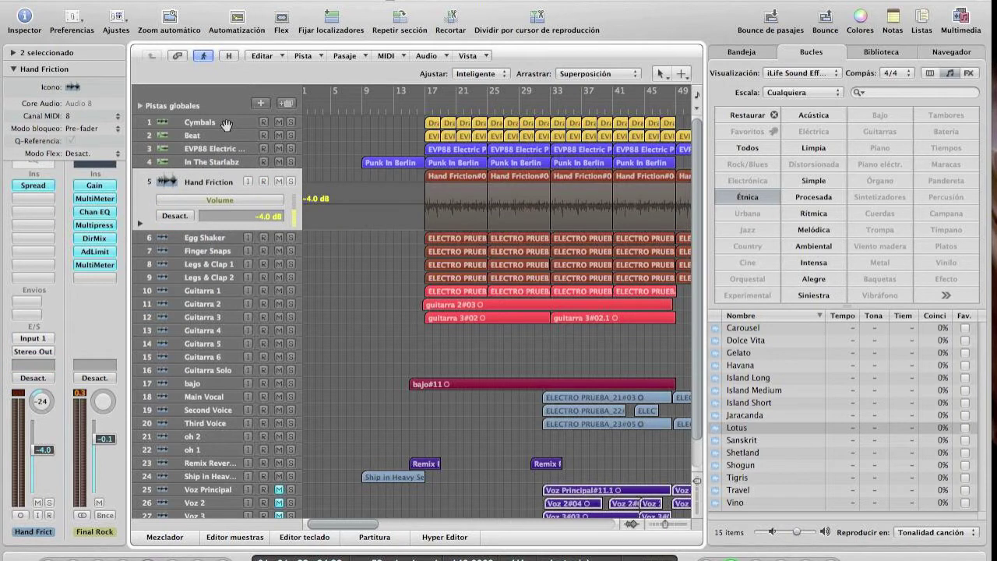
pyautogui.press('Down')
pyautogui.press('Down')
pyautogui.press('Down')
pyautogui.press('Down')
pyautogui.press('Down')
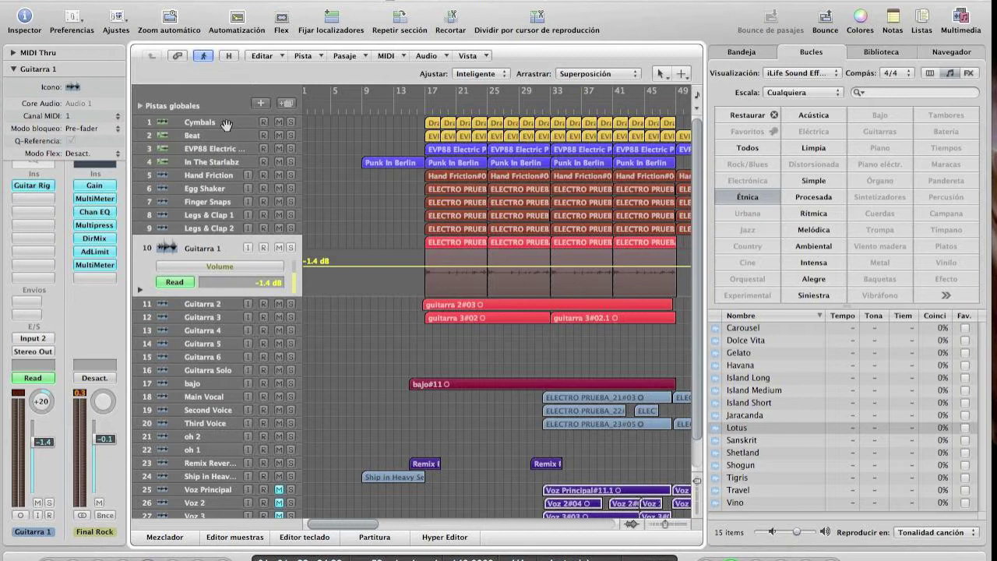
# Examine the remaining guitar tracks, the bajo track and the vocal tracks down to Second Voice.
pyautogui.press('Down')
pyautogui.press('Down')
pyautogui.press('Down')
pyautogui.press('Down')
pyautogui.press('Down')
pyautogui.press('Down')
pyautogui.press('Down')
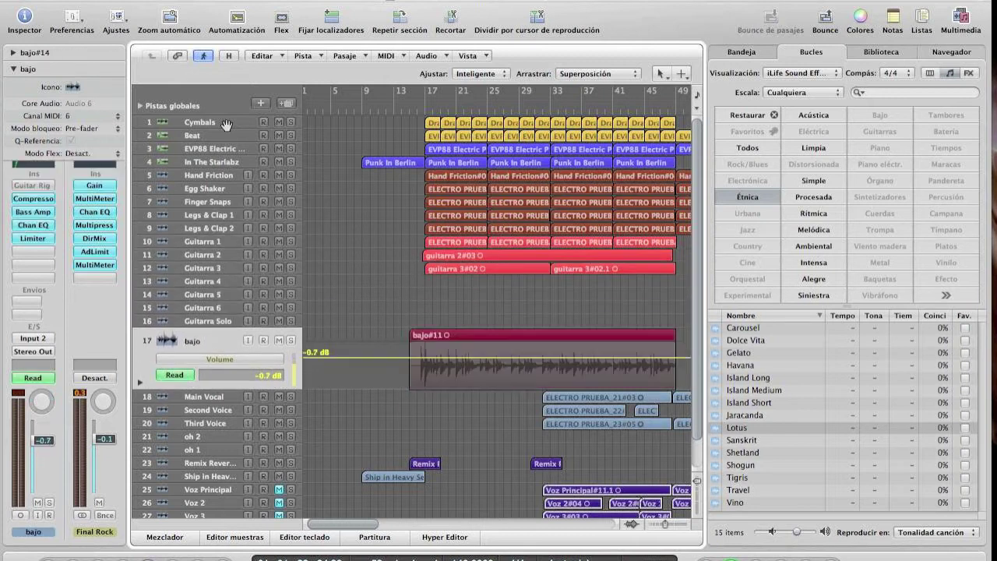
pyautogui.press('Down')
pyautogui.press('Down')
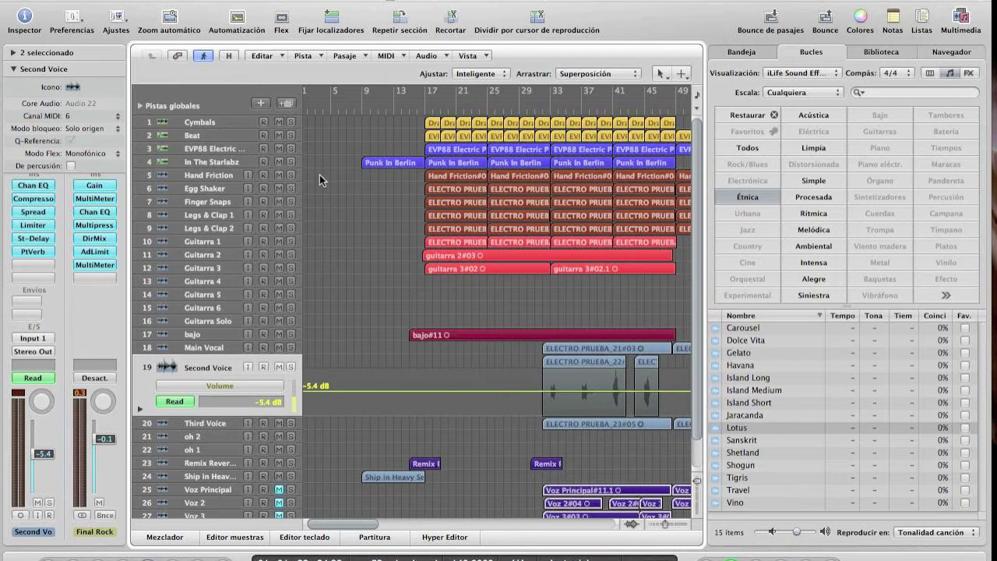
# Listen to the cycled section starting at bar 53, and stop playback near its end.
pyautogui.hscroll(10, 320, 175)
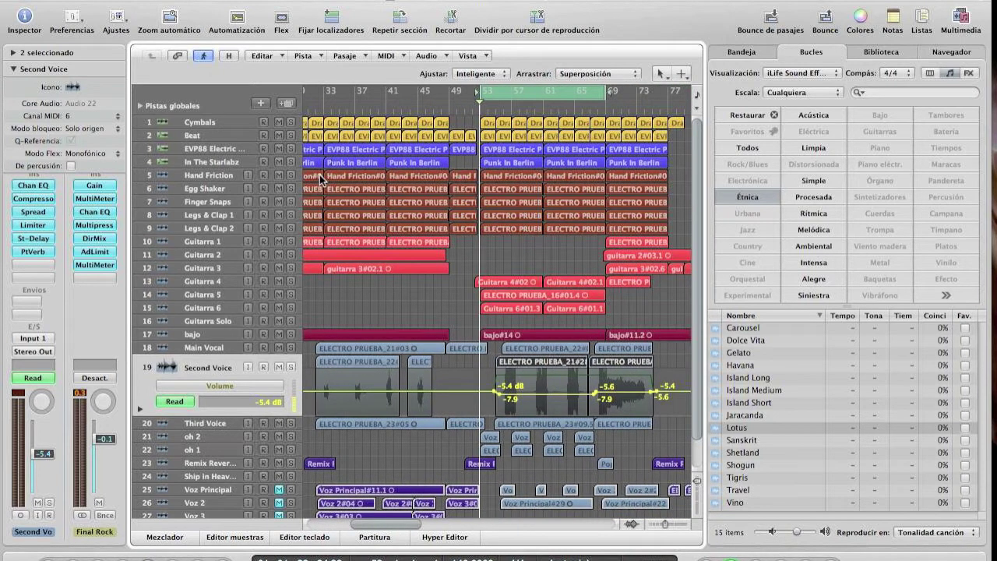
pyautogui.hscroll(1, 319, 174)
pyautogui.hscroll(8, 321, 178)
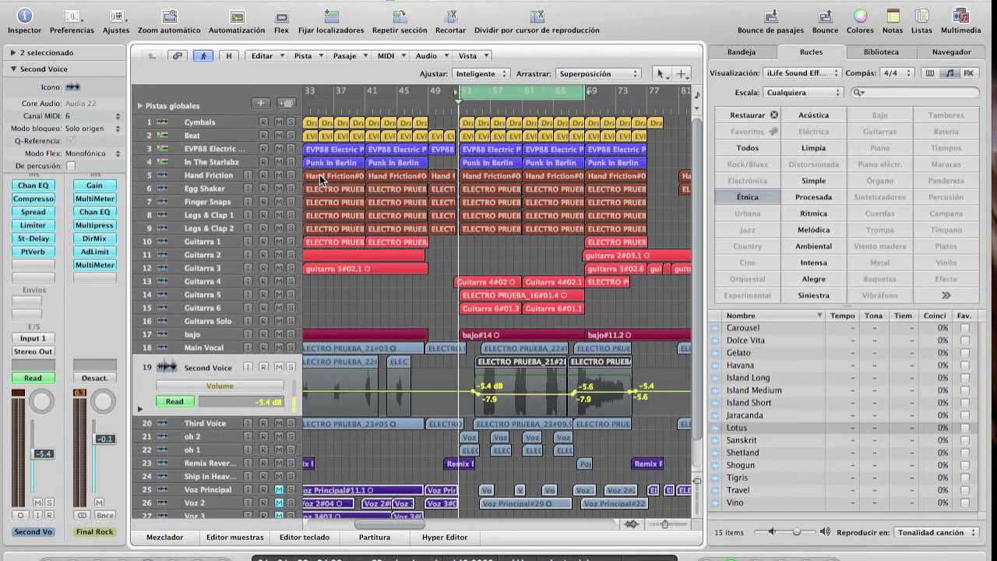
pyautogui.hscroll(-3, 319, 175)
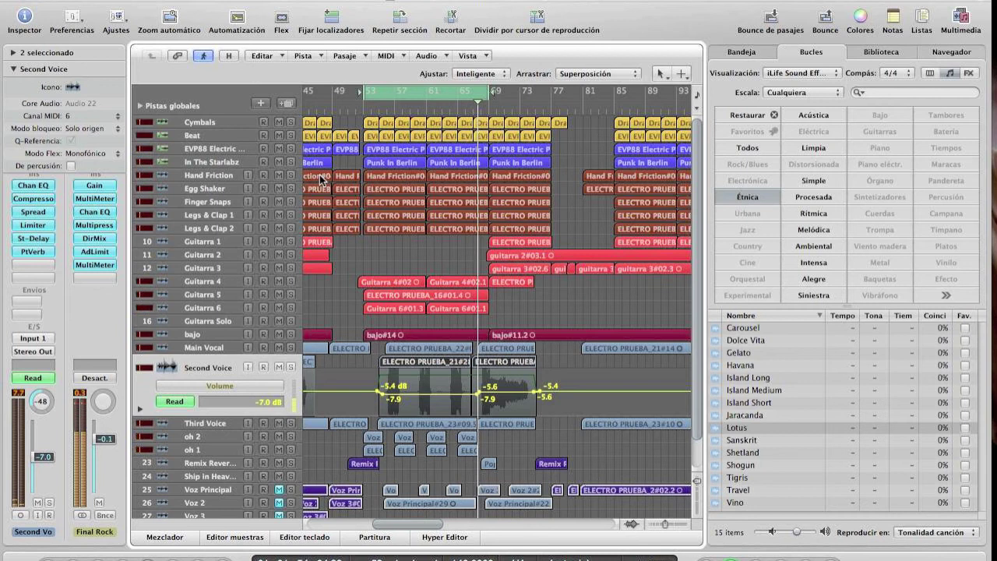
pyautogui.press('space')
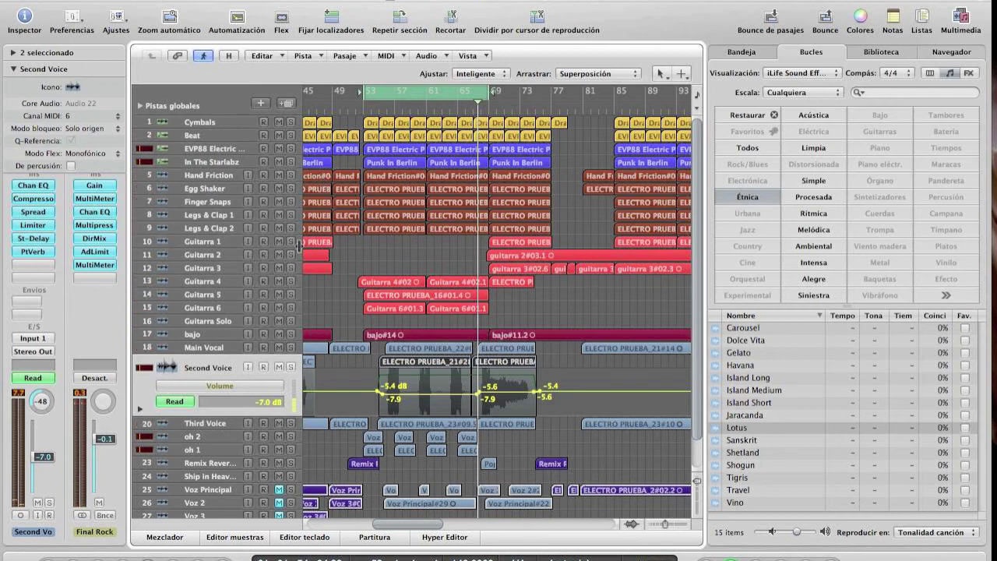
# Go back up to Guitarra 4 and compare the channel inserts of the Guitarra 4, Guitarra 5 and Guitarra 6 tracks.
pyautogui.press('Up')
pyautogui.press('Up')
pyautogui.press('Up')
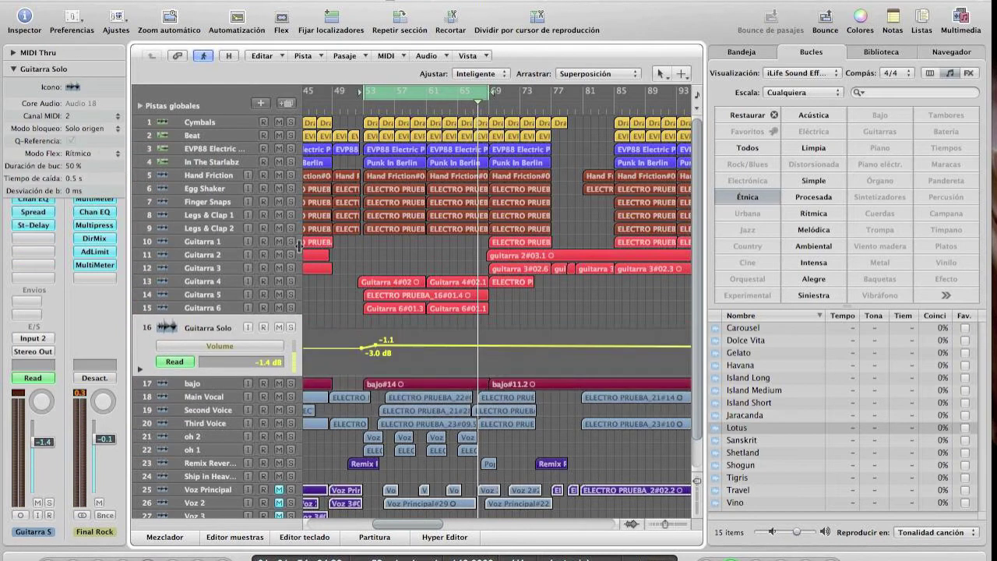
pyautogui.press('Up')
pyautogui.press('Up')
pyautogui.press('Up')
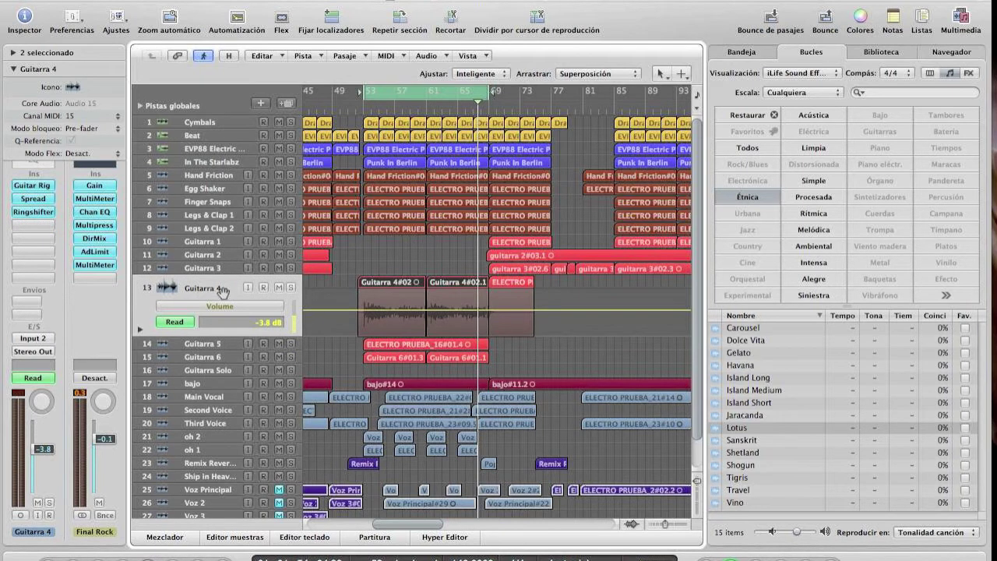
pyautogui.press('Down')
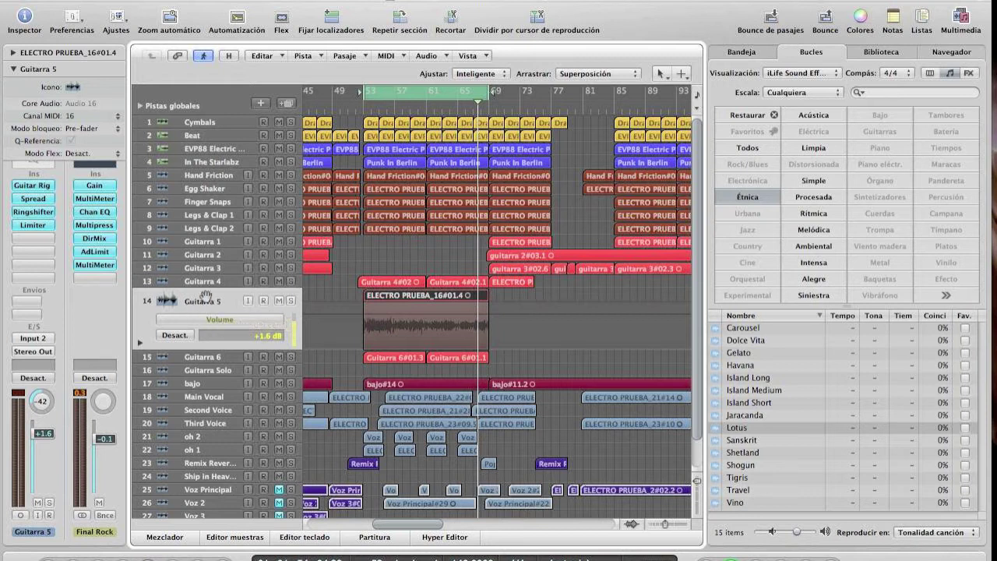
pyautogui.press('Down')
pyautogui.press('Up')
pyautogui.press('Up')
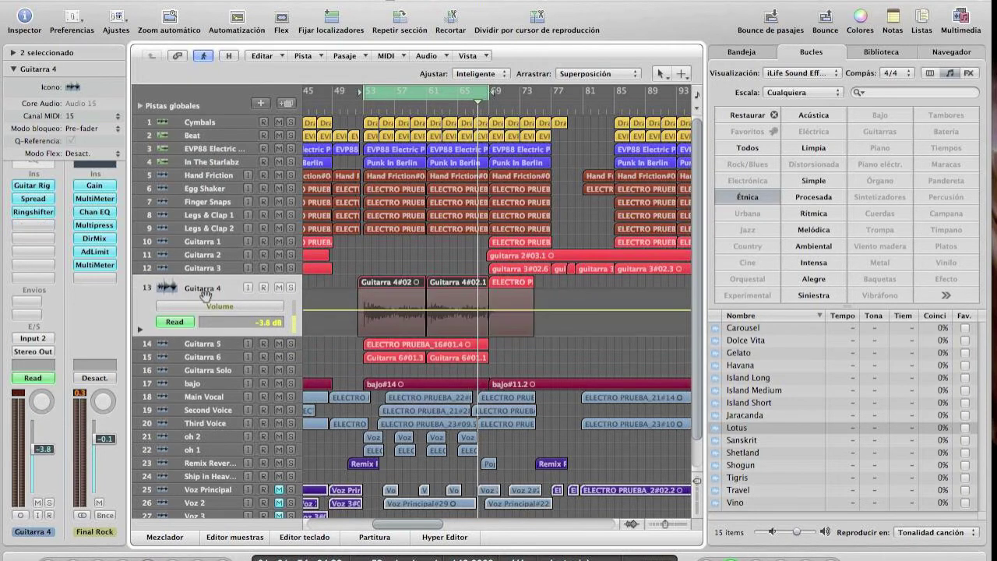
pyautogui.press('Down')
pyautogui.press('Down')
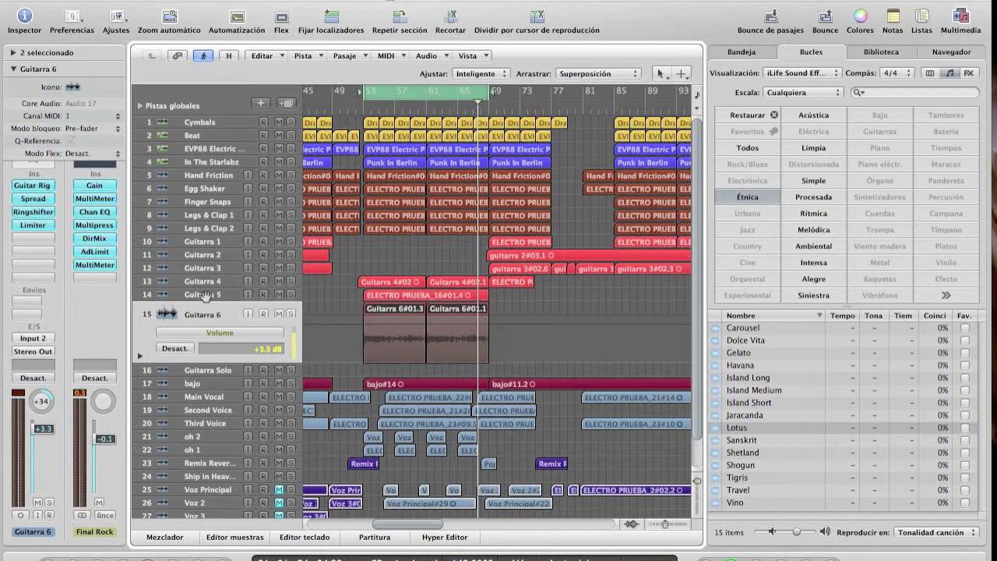
# Solo only the Guitarra 6 track and listen to it in the cycled section.
pyautogui.click(291, 315)
pyautogui.click(204, 298)
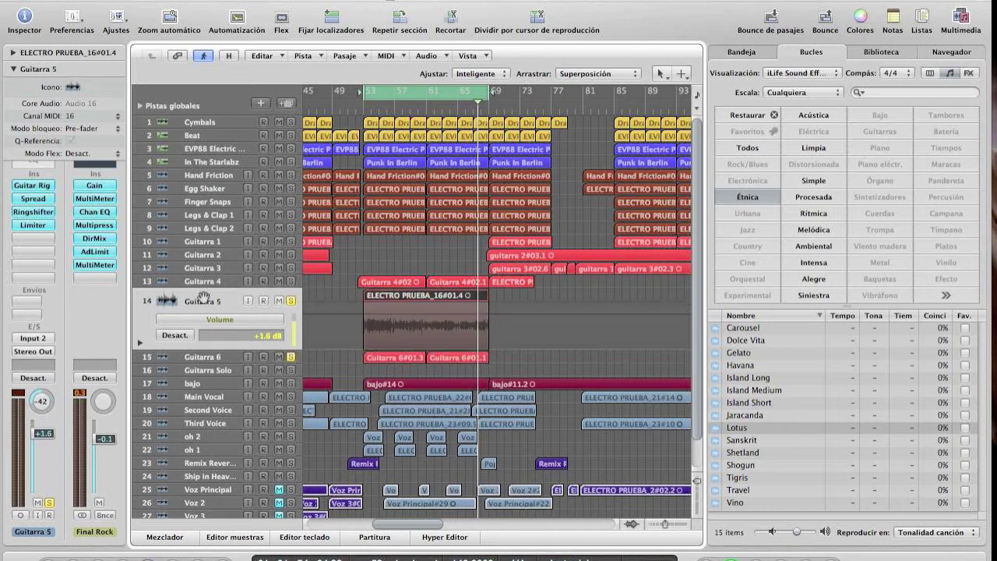
pyautogui.click(292, 302)
pyautogui.click(210, 354)
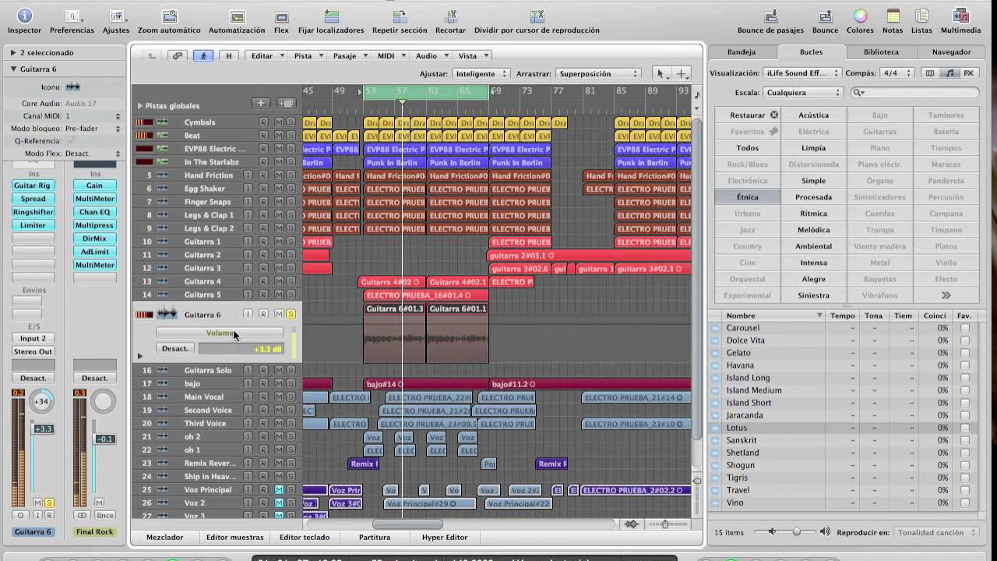
# Add Guitarra 5 and Guitarra 4 to the soloed tracks during playback, and stop playback.
pyautogui.click(289, 295)
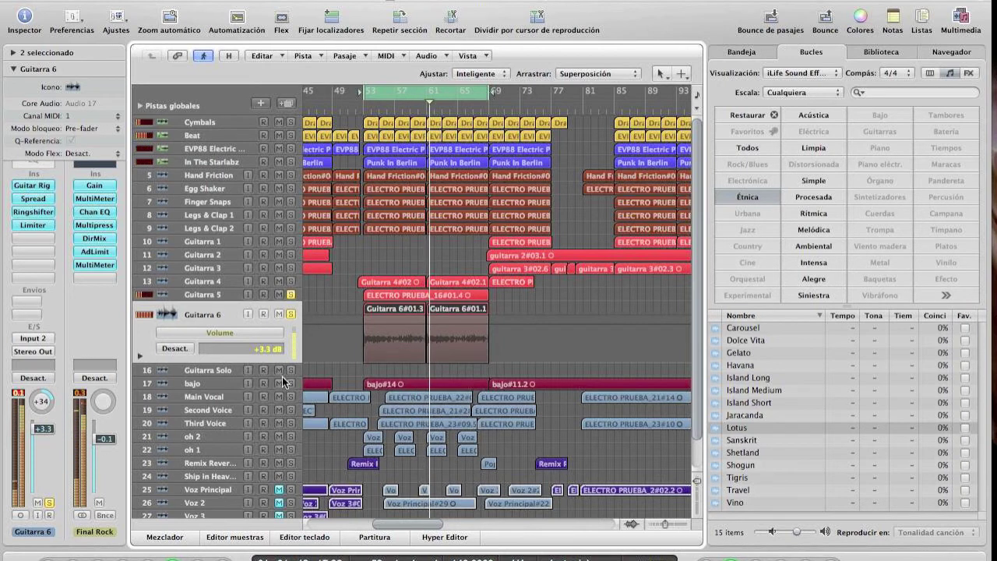
pyautogui.click(228, 283)
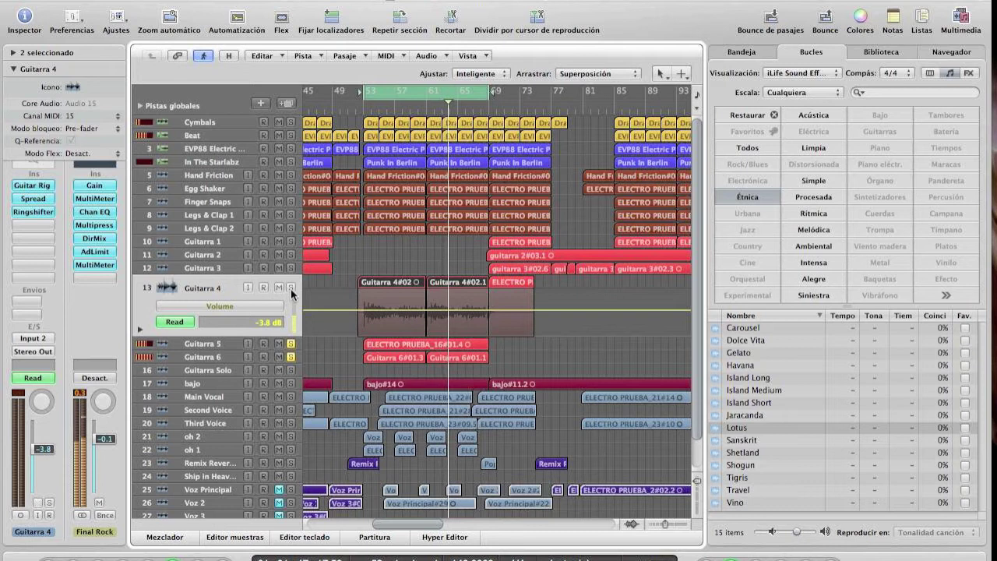
pyautogui.click(291, 288)
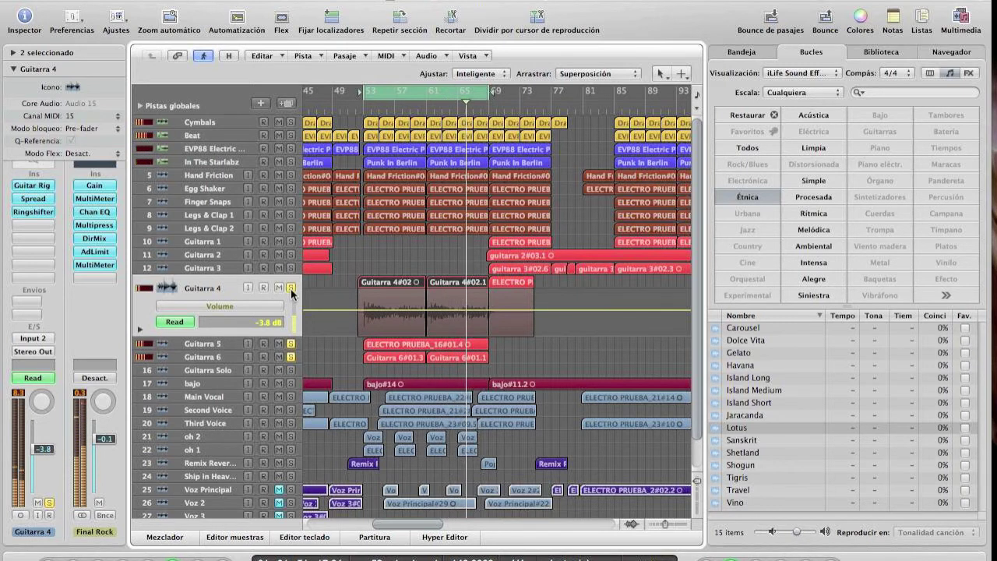
pyautogui.press('space')
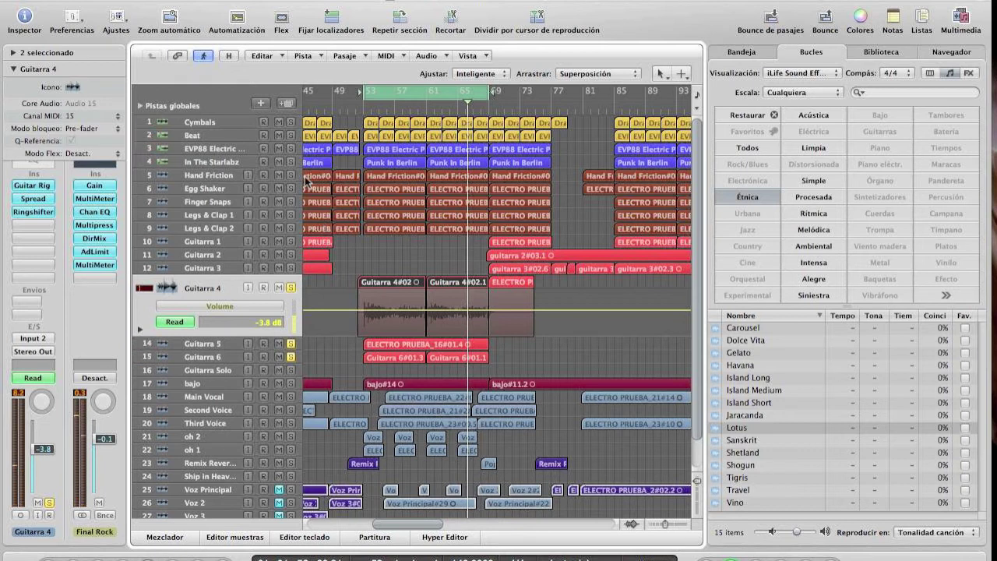
# Add the Cymbals, Beat and bajo tracks to the soloed guitars and play the cycled section from bar 53.
pyautogui.click(290, 123)
pyautogui.click(291, 384)
pyautogui.press('space')
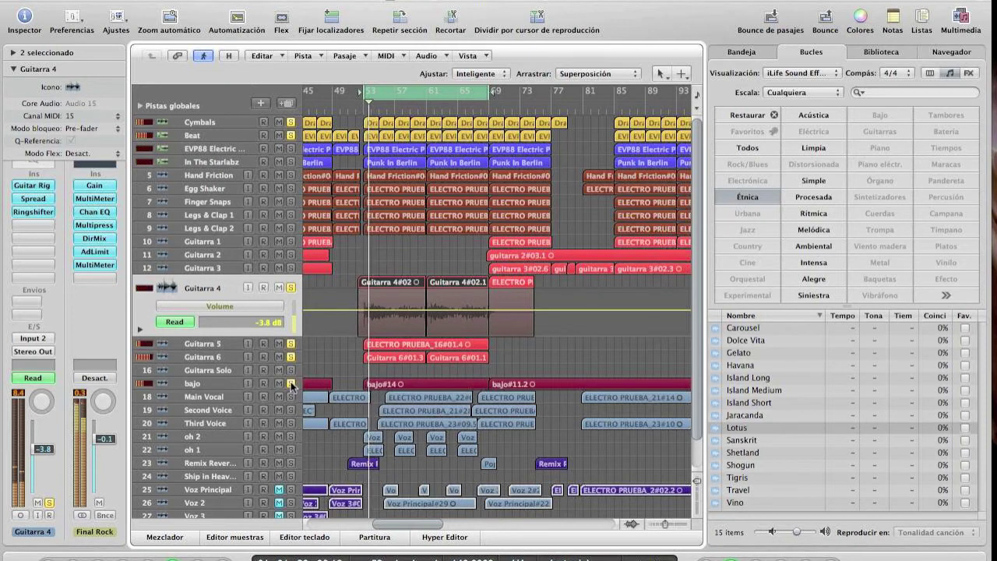